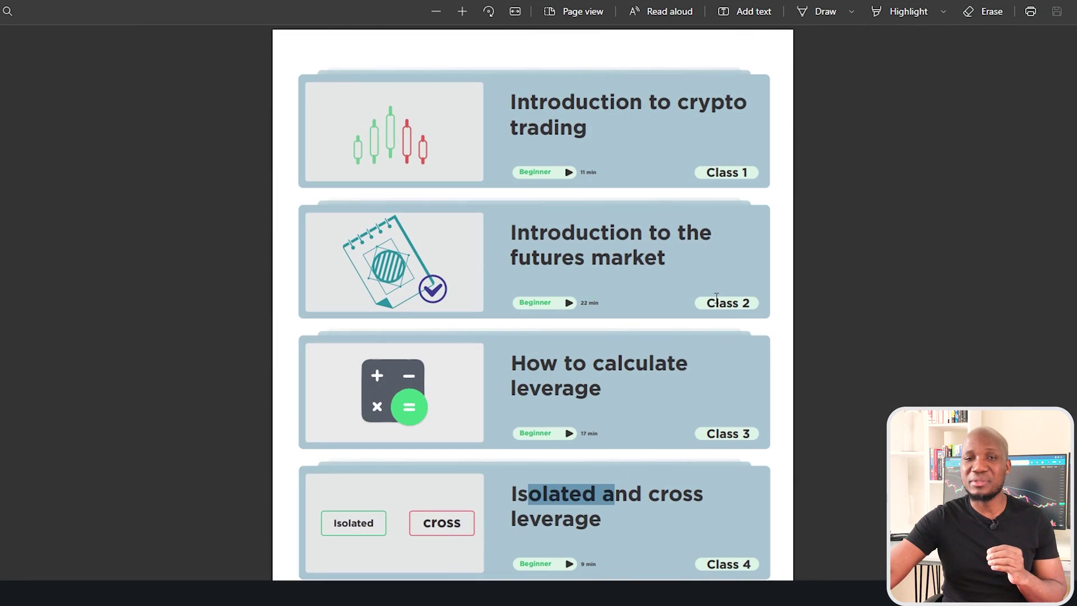
# Clear the stray heading highlight in the PDF and scroll down toward the later class cards.
pyautogui.click(805, 256)
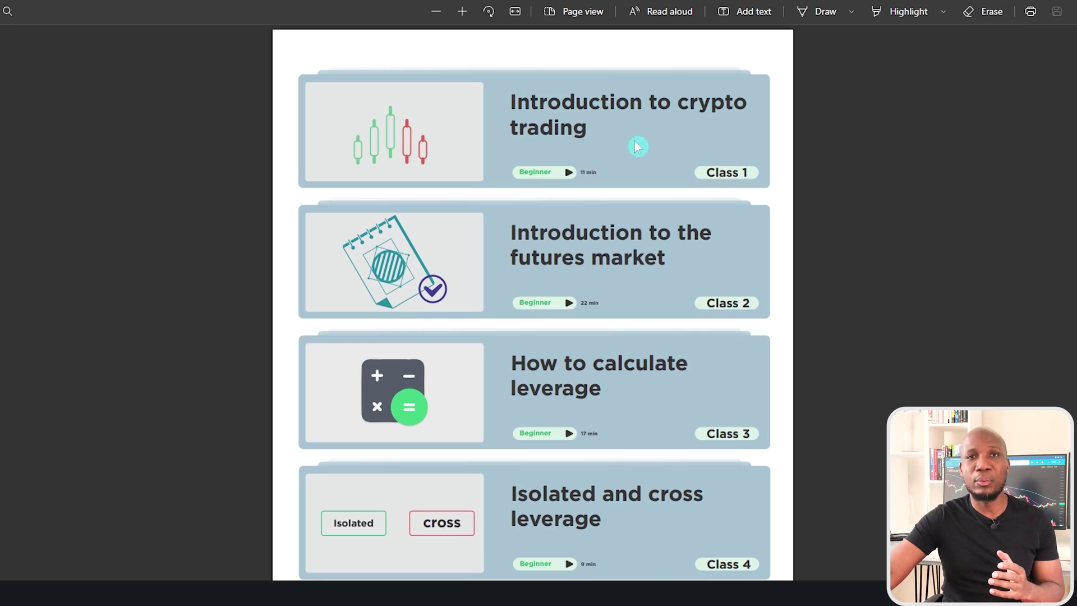
pyautogui.scroll(-20, 639, 150)
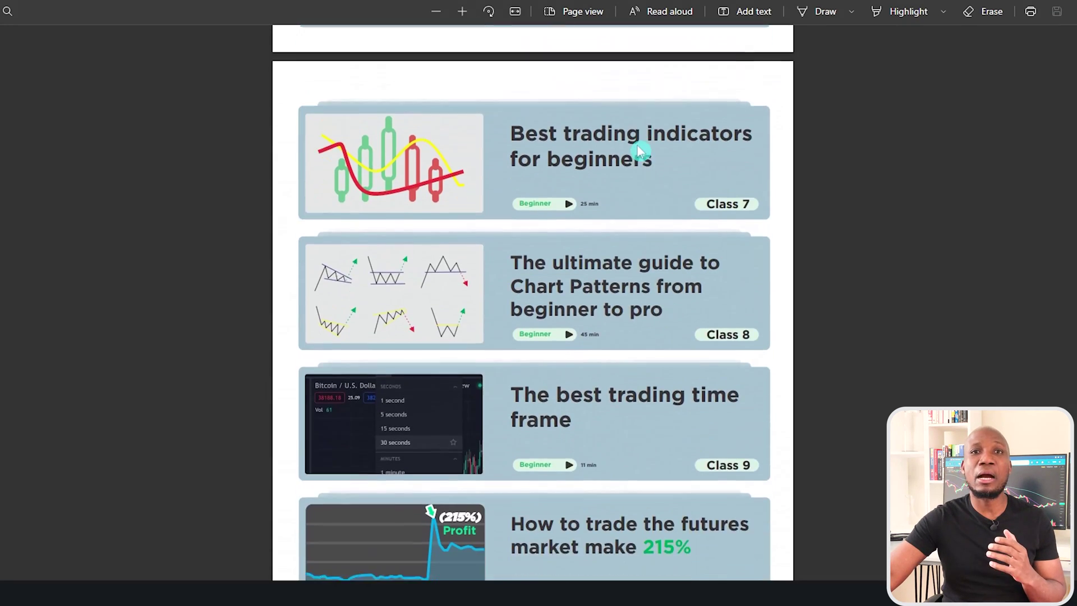
# Load binance.com in a new browser tab and bring up the Derivatives menu.
pyautogui.scroll(-5, 639, 151)
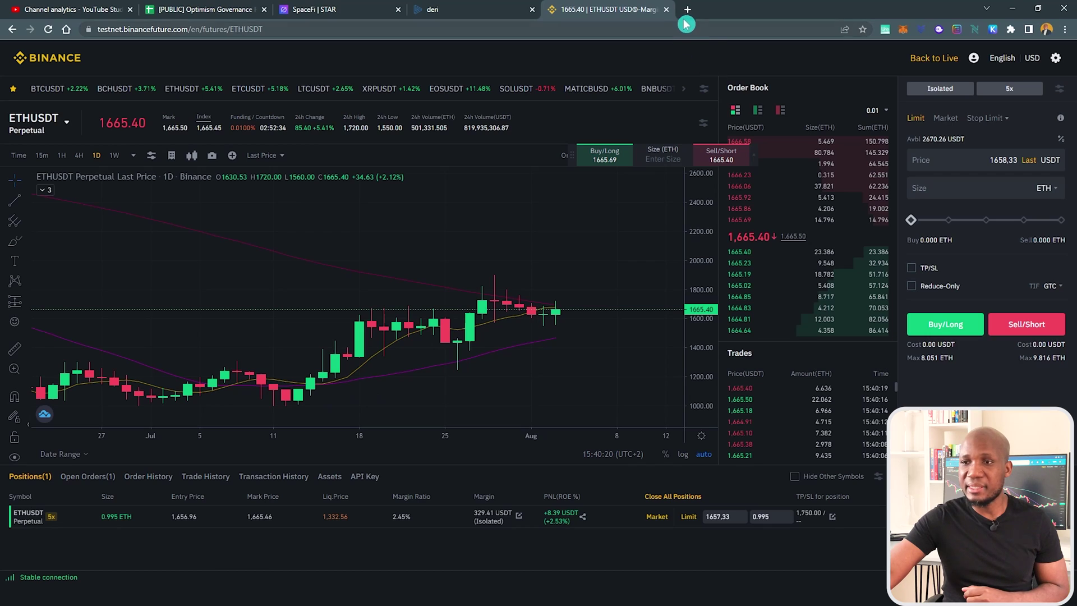
pyautogui.hotkey('ctrl', 't')
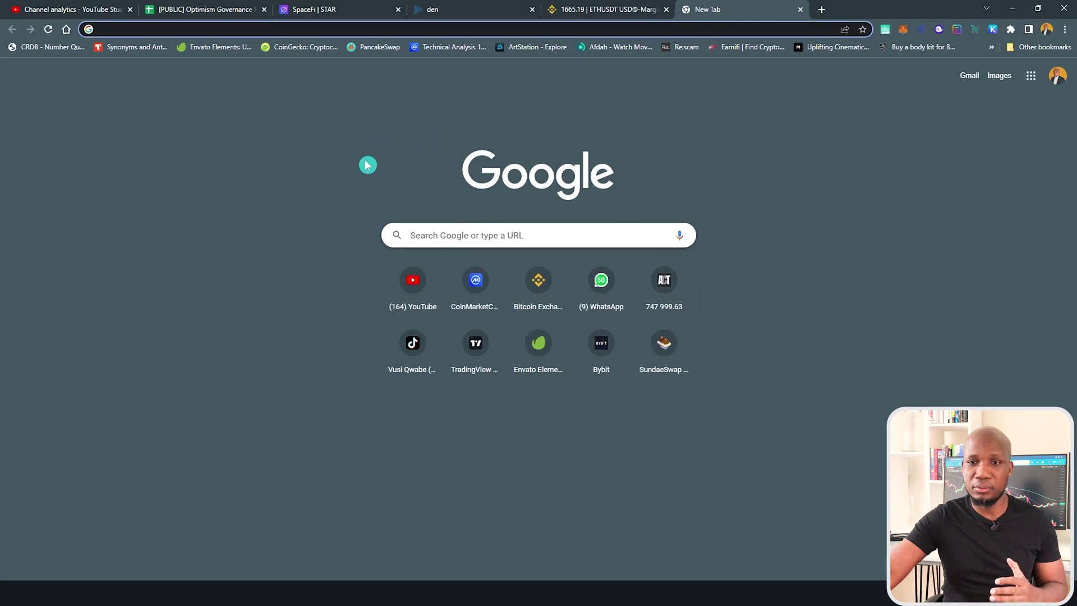
pyautogui.click(536, 291)
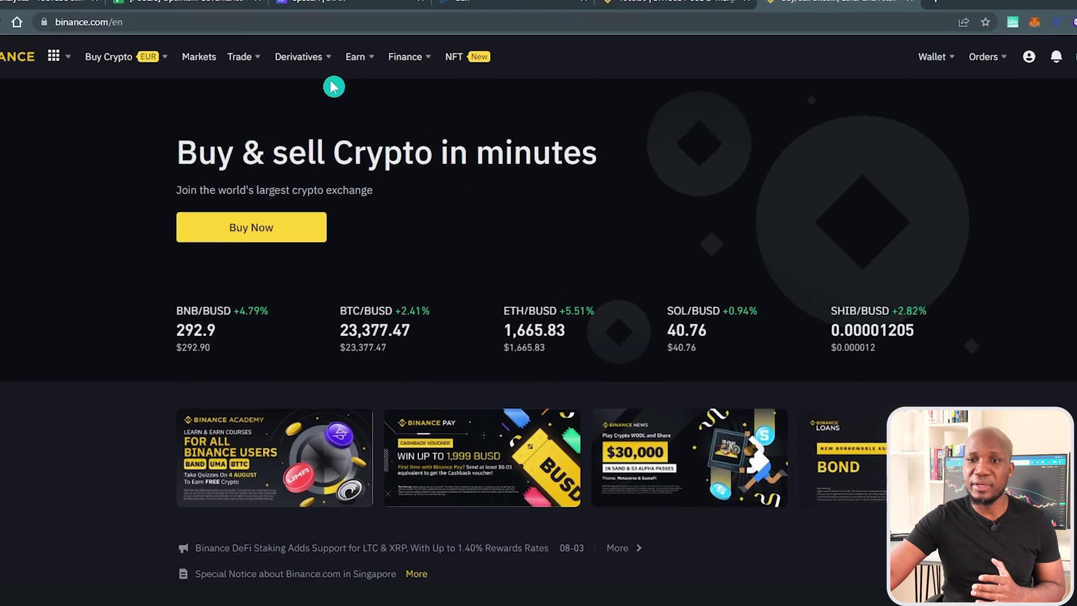
pyautogui.moveTo(332, 66)
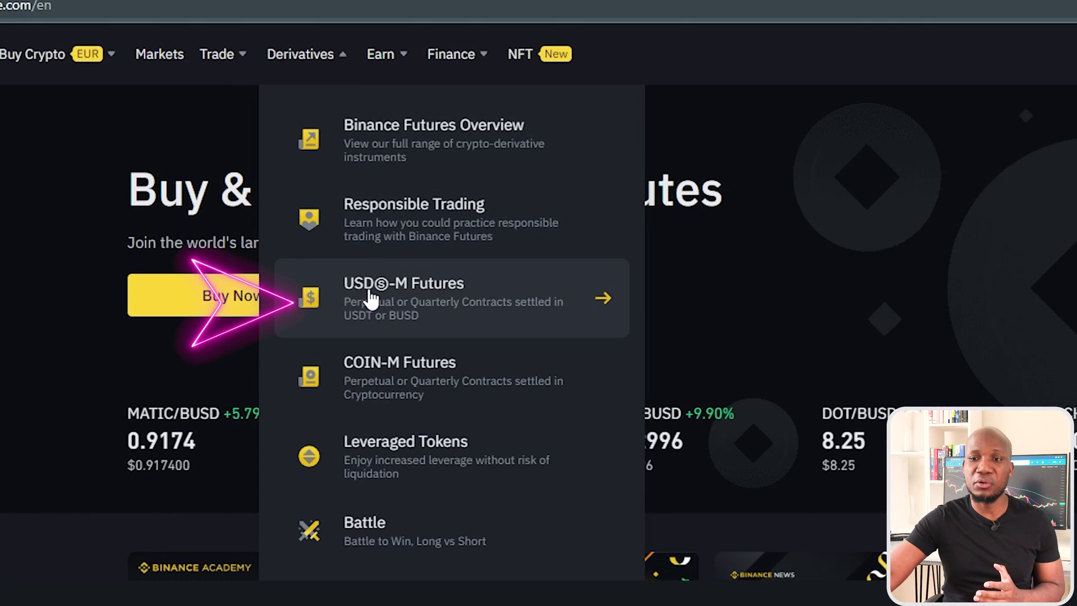
# Open the USDⓈ-M Futures BTCUSDT trading page and bring up the account menu.
pyautogui.click(370, 298)
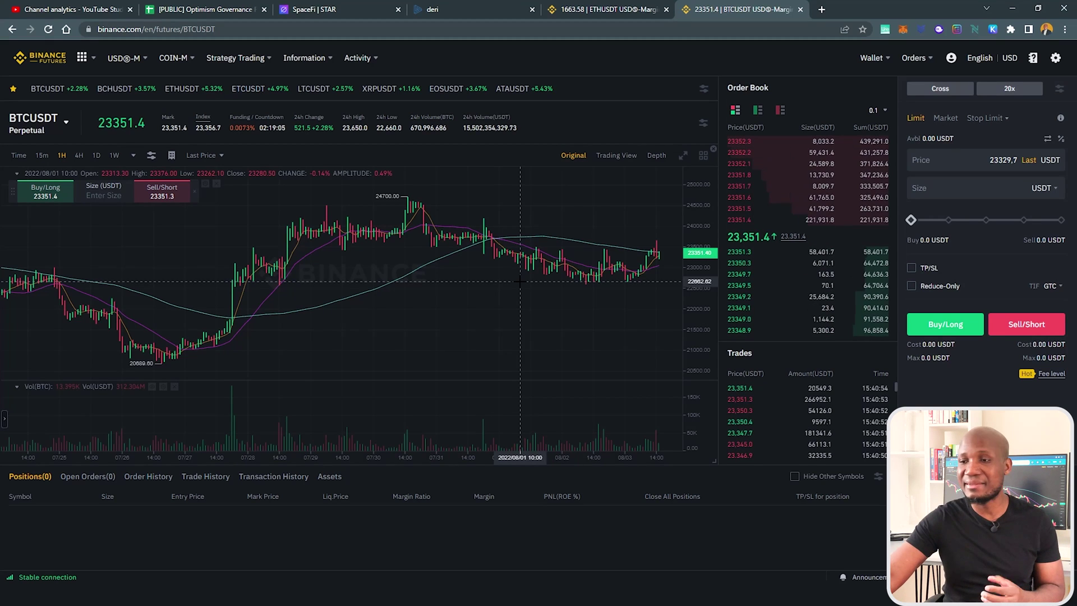
pyautogui.moveTo(950, 70)
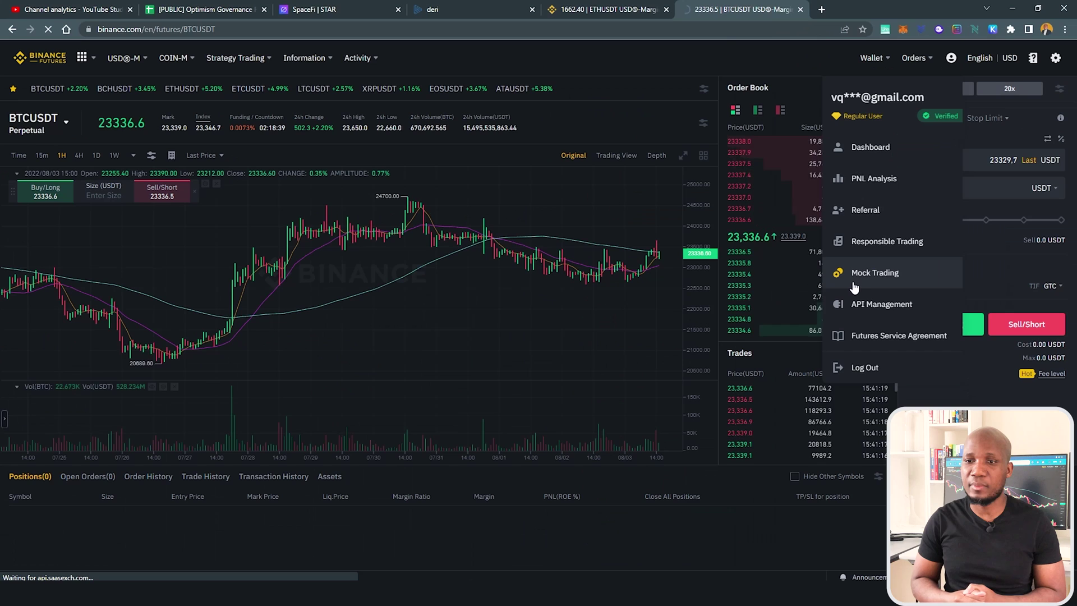
# Switch to Mock Trading and authorize Testnet to access the Binance account.
pyautogui.click(847, 422)
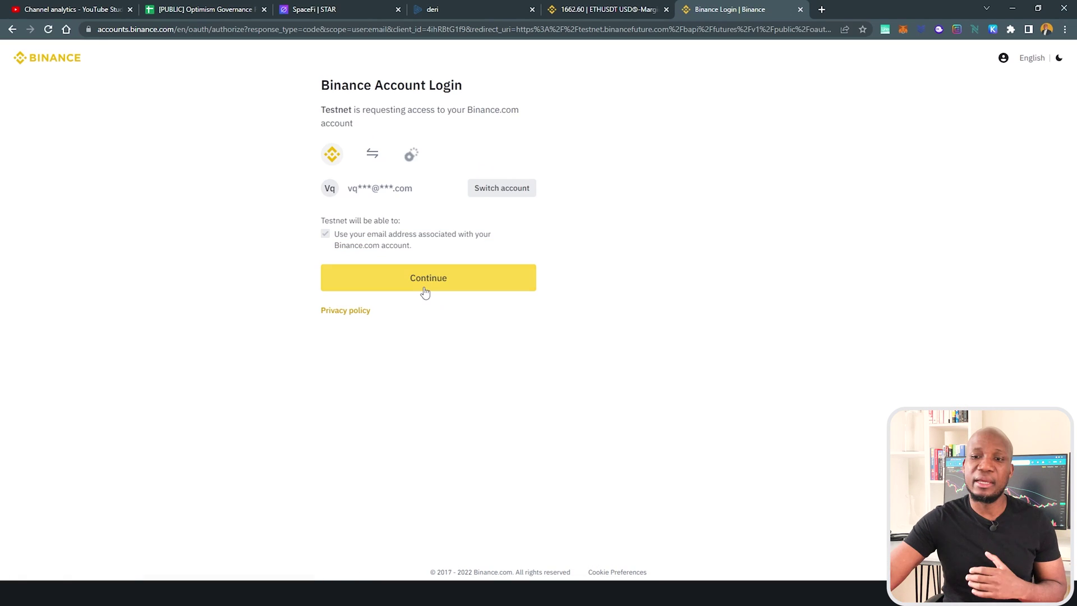
pyautogui.click(429, 281)
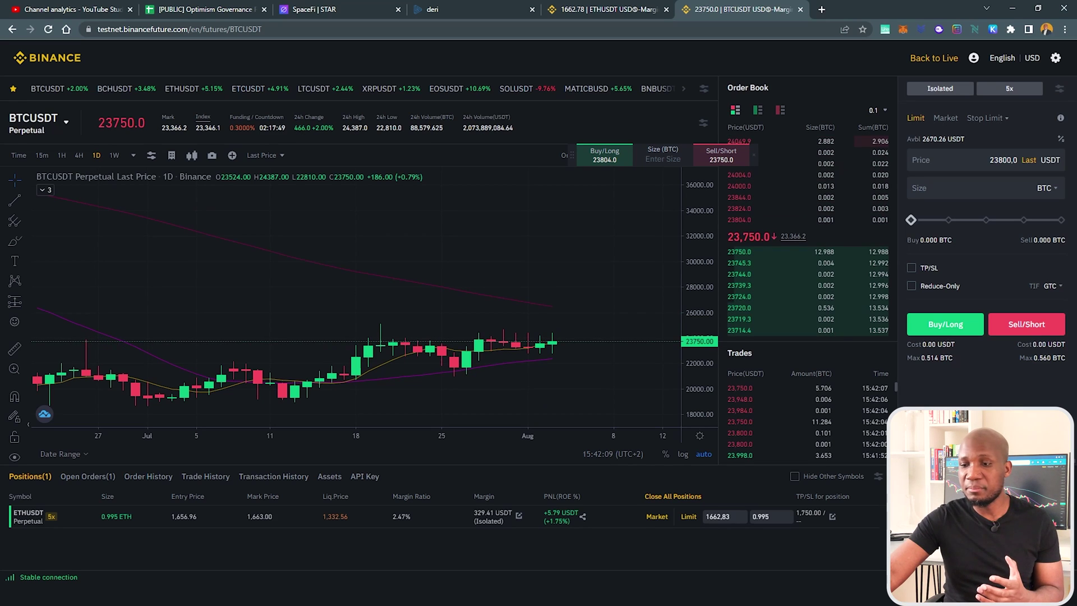
# Claim free test USDT through the Faucet under Assets with Add Asset.
pyautogui.scroll(-3, 538, 303)
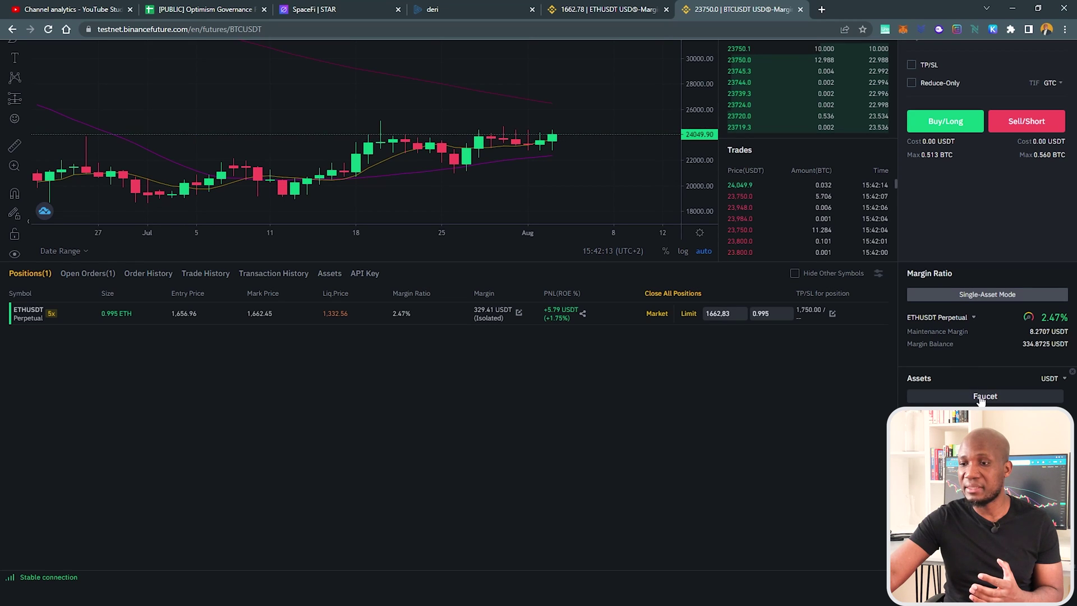
pyautogui.click(979, 397)
pyautogui.click(547, 394)
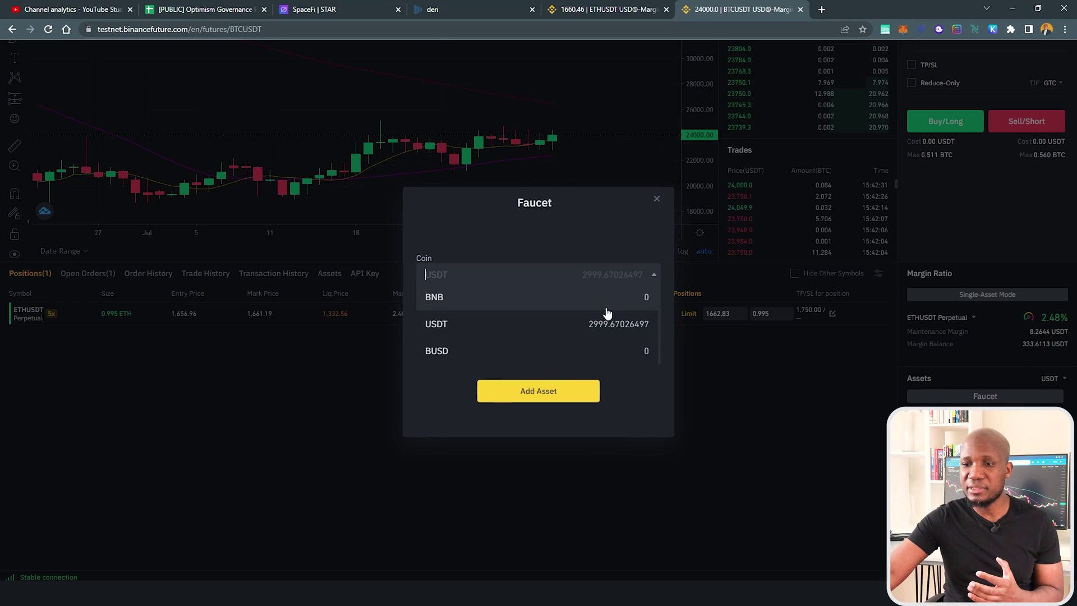
pyautogui.click(600, 324)
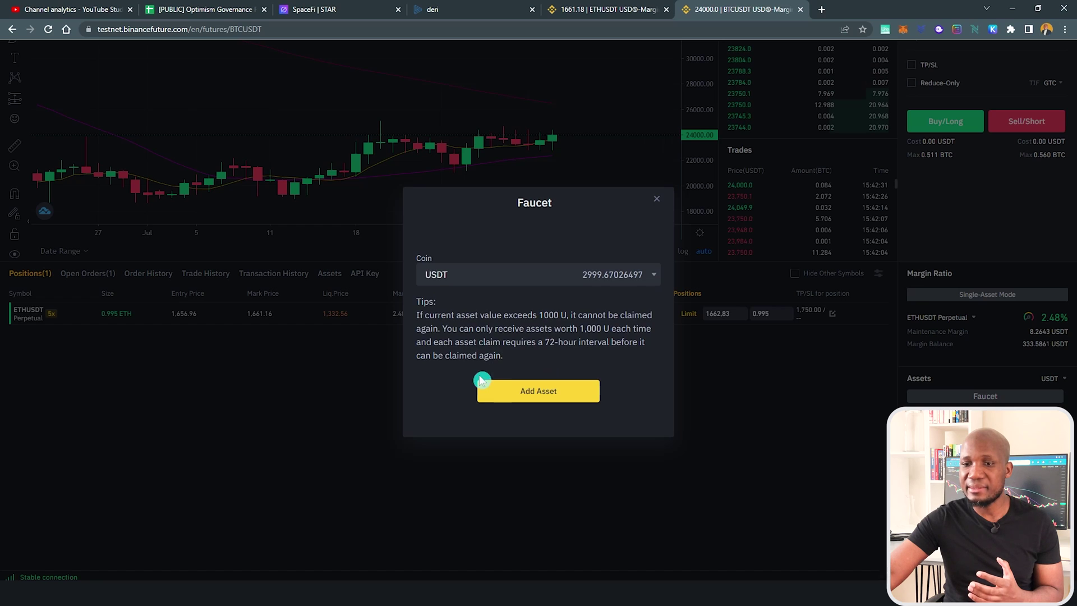
pyautogui.click(531, 394)
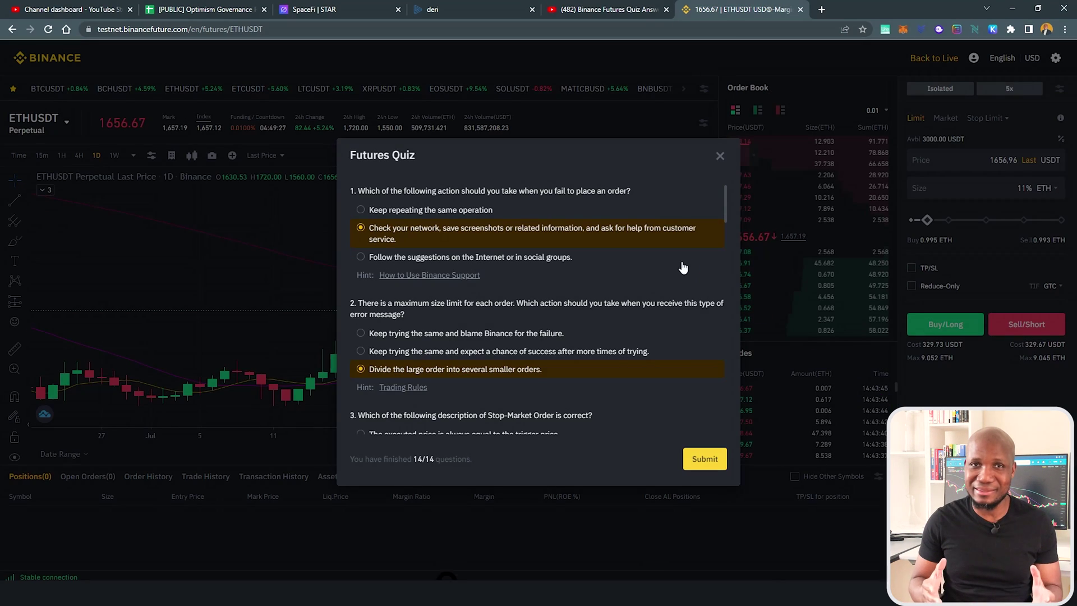
# Scroll through the Futures Quiz questions and clear a stray text selection.
pyautogui.tripleClick(728, 208)
pyautogui.scroll(-1, 690, 238)
pyautogui.scroll(-4, 690, 239)
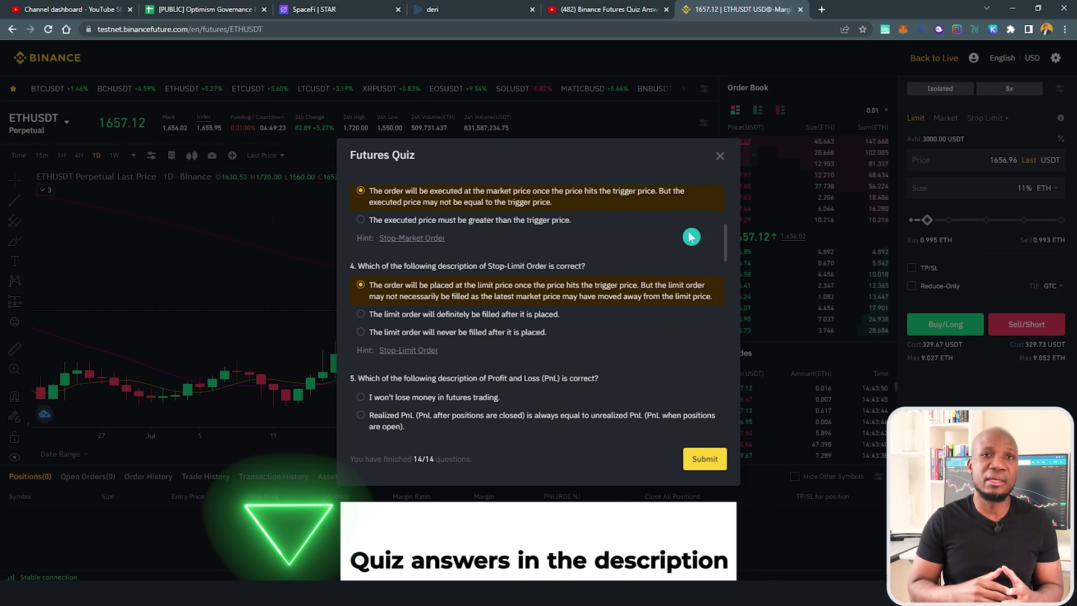
pyautogui.scroll(5, 689, 238)
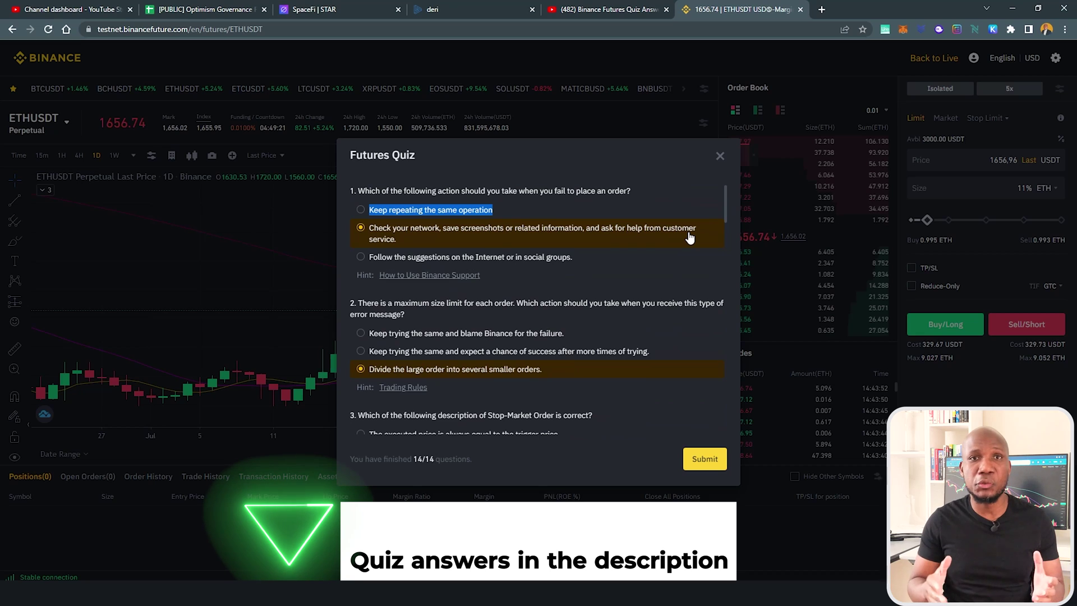
pyautogui.click(655, 166)
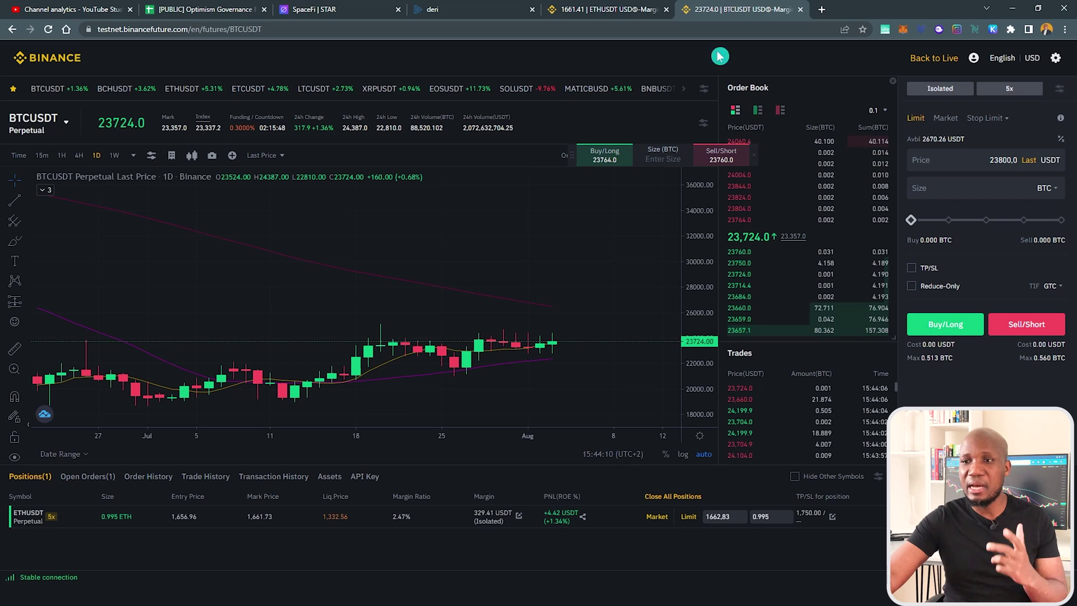
pyautogui.click(800, 9)
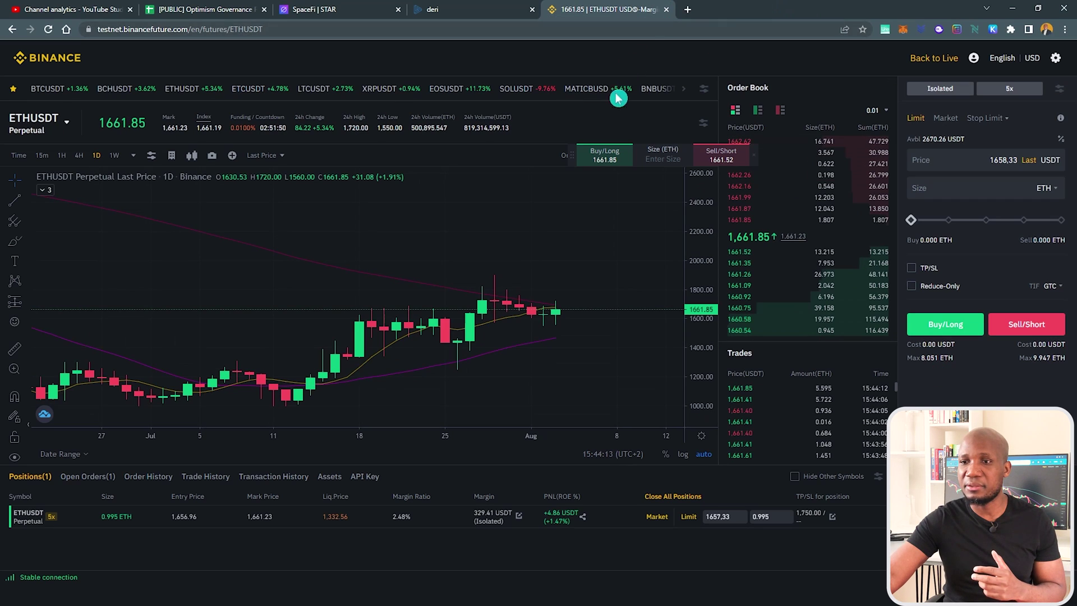
pyautogui.scroll(-1, 602, 283)
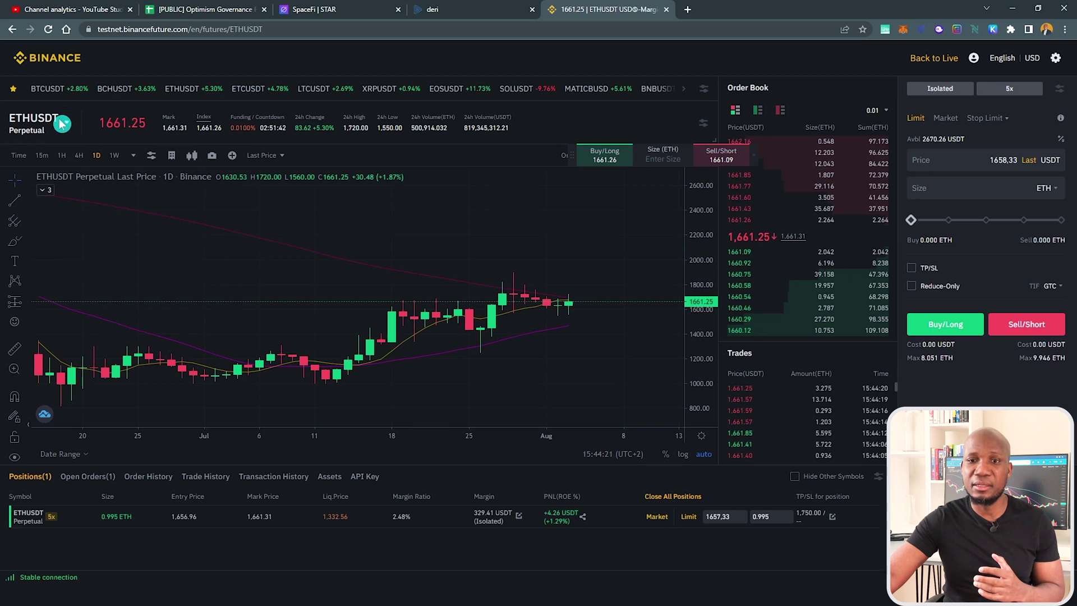
pyautogui.moveTo(50, 119)
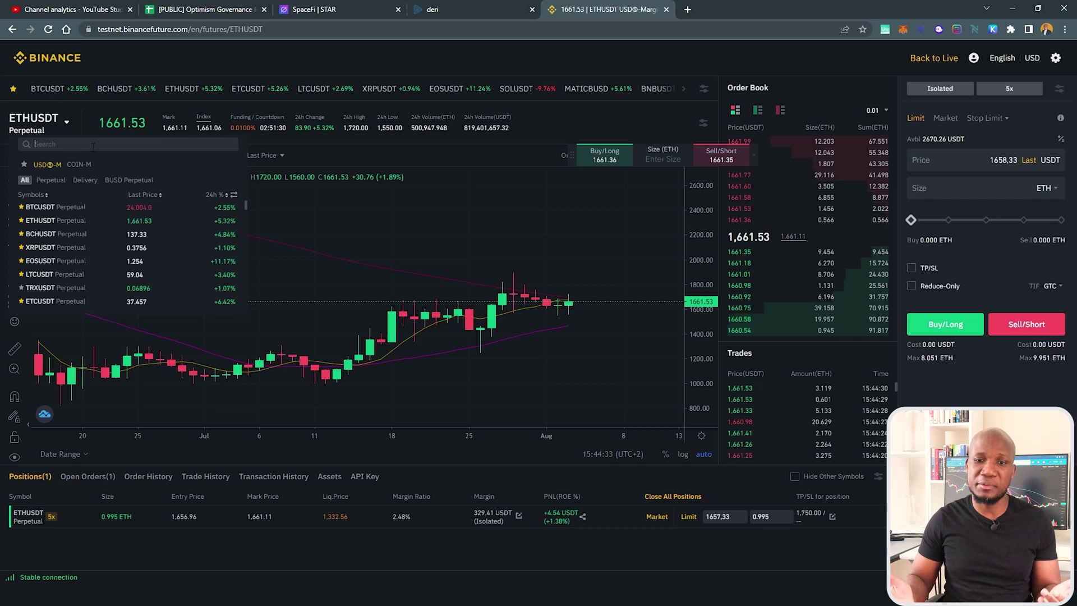
pyautogui.write('ato')
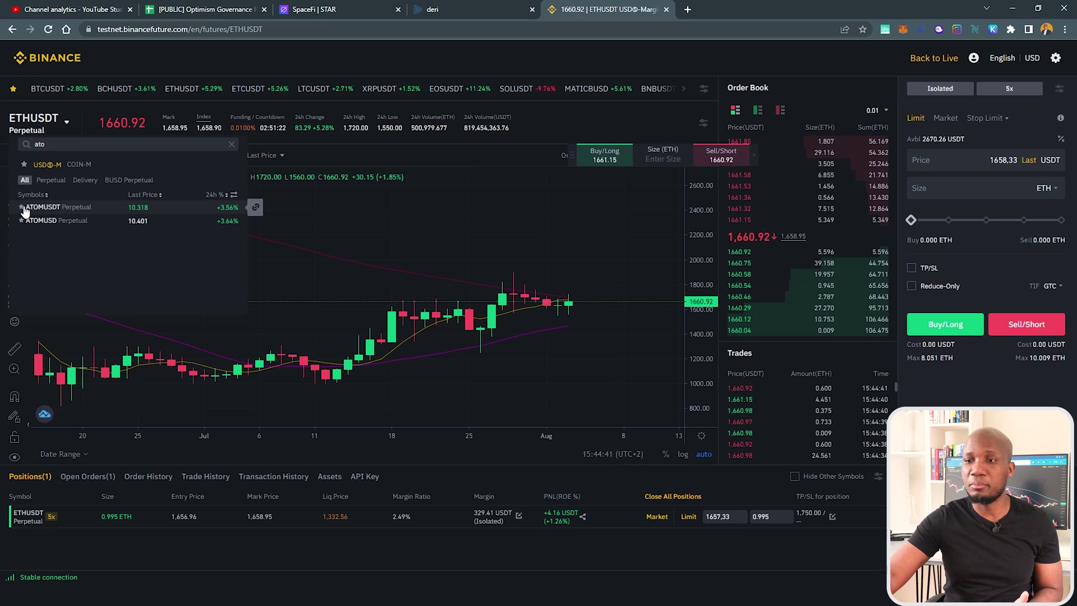
# Switch to BTCUSDT and place a limit Buy/Long at 23500, sized in USDT at 25%.
pyautogui.click(684, 89)
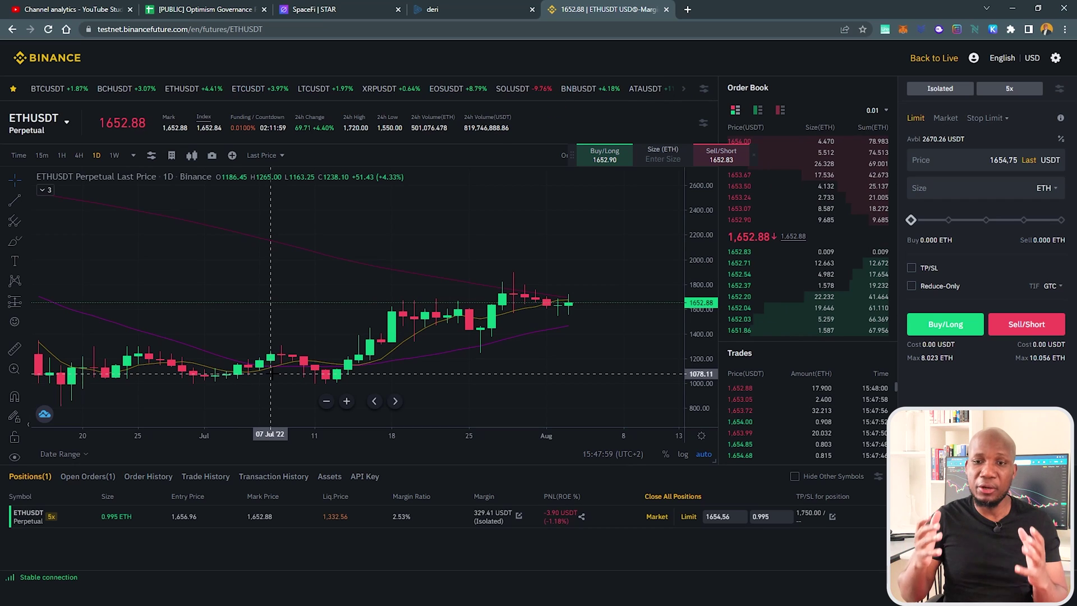
pyautogui.click(47, 89)
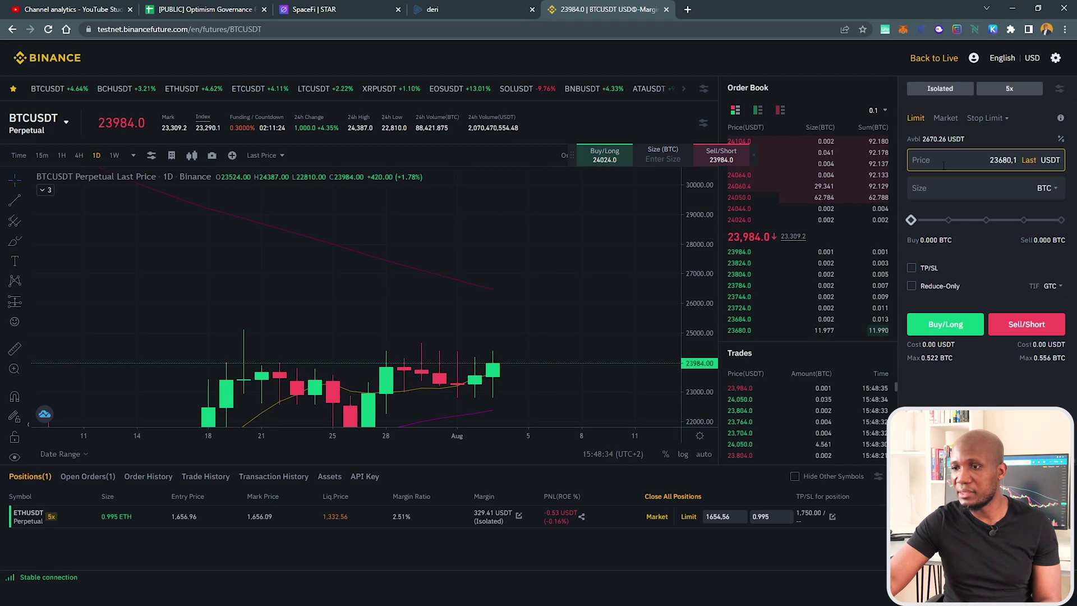
pyautogui.click(948, 185)
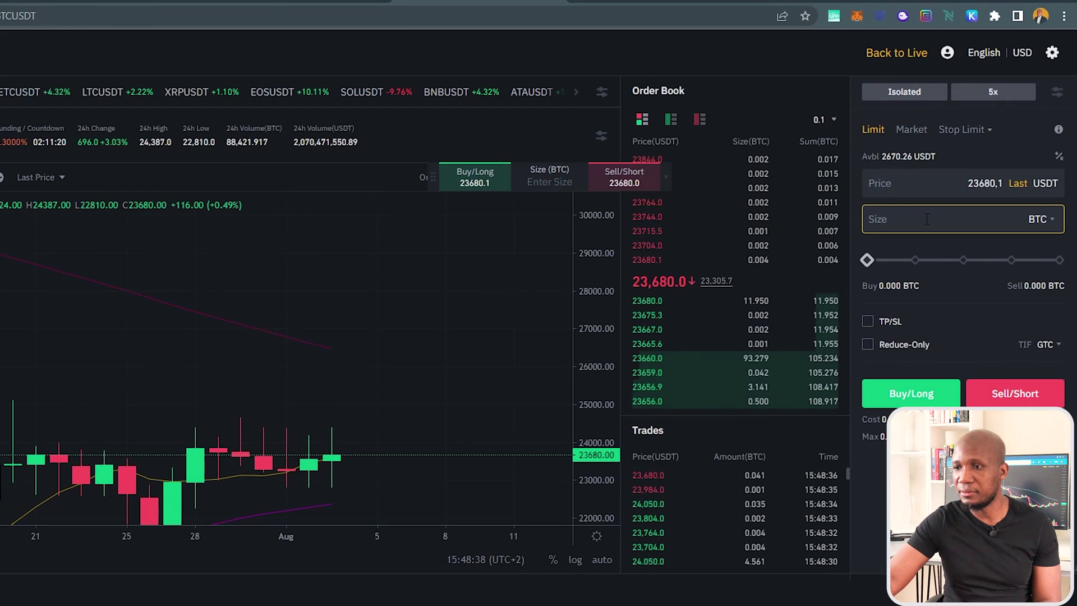
pyautogui.click(1044, 222)
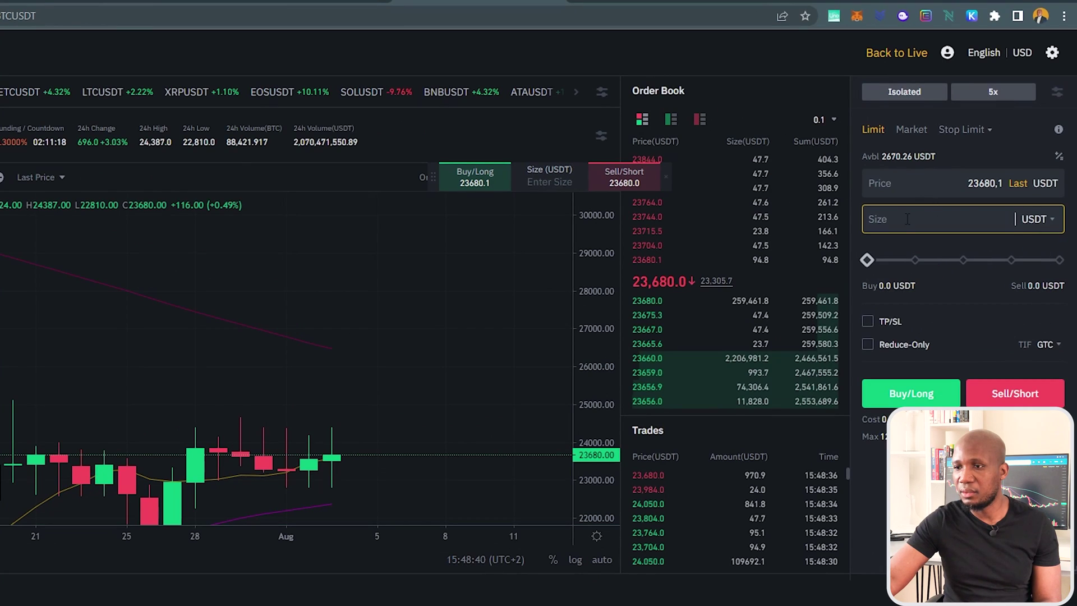
pyautogui.click(998, 188)
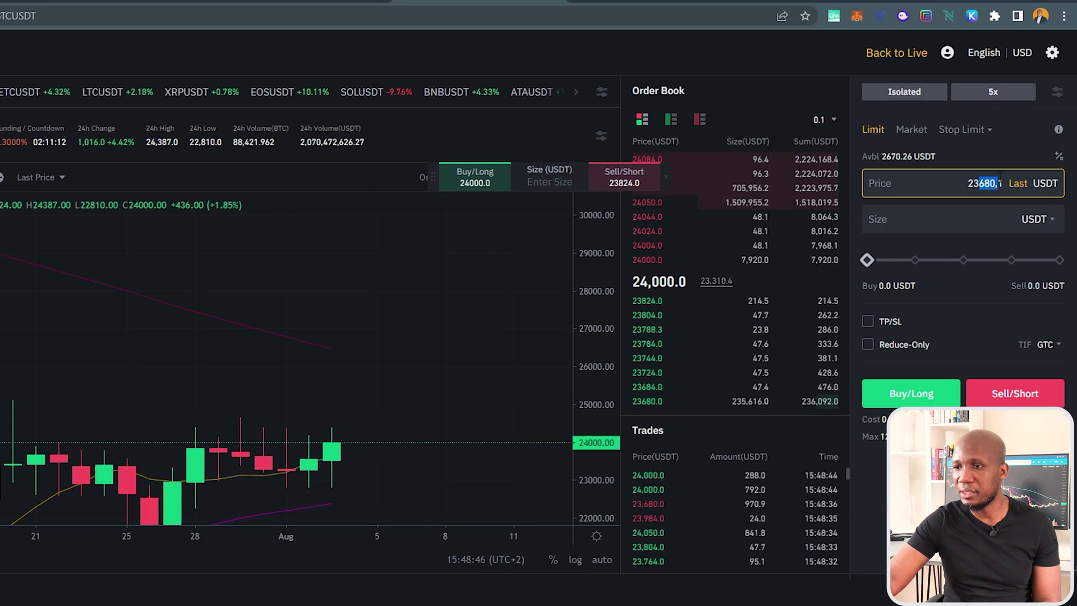
pyautogui.write('500')
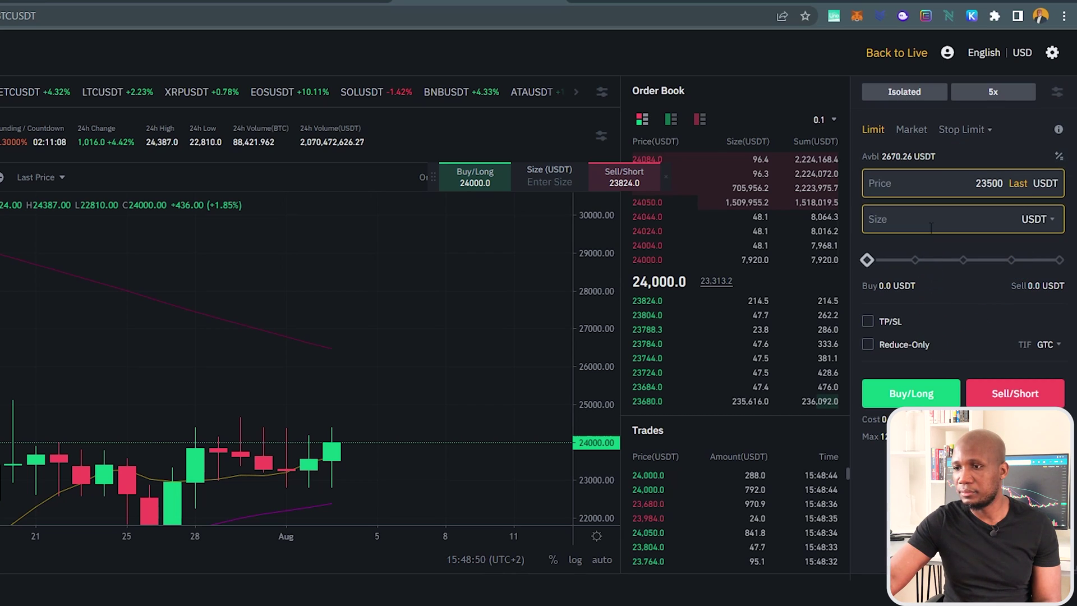
pyautogui.click(916, 261)
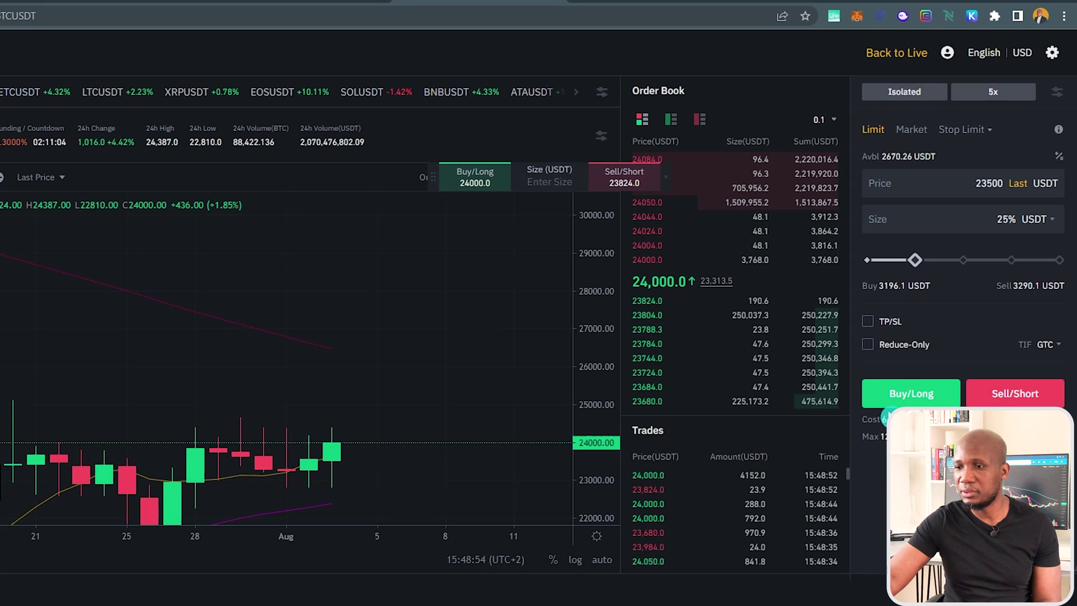
pyautogui.click(908, 395)
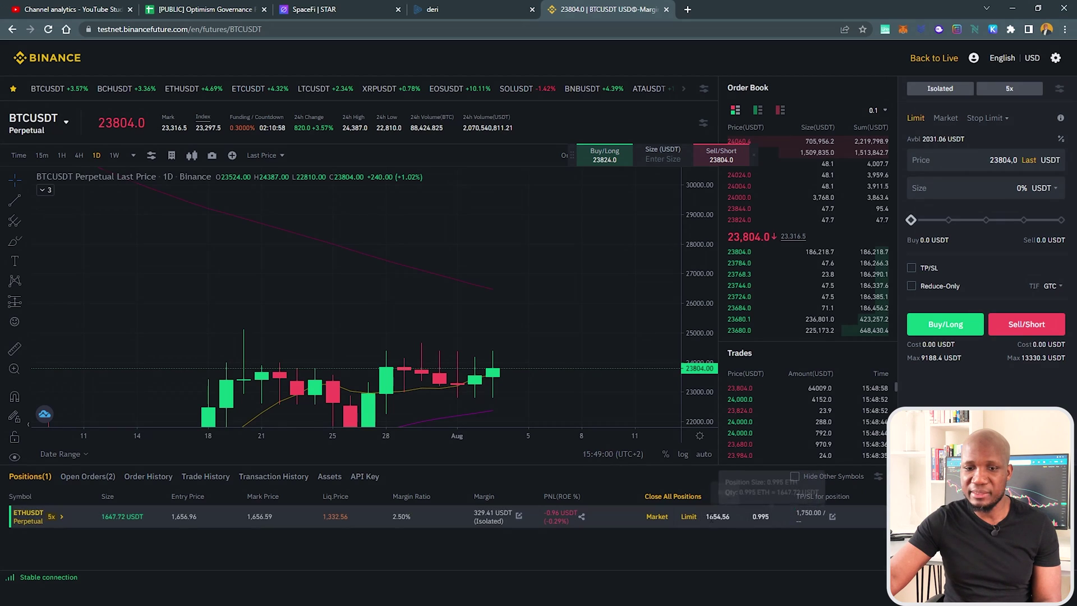
# Check the Open Orders list, now three orders including the BTCUSDT buy at 23,500.
pyautogui.click(100, 478)
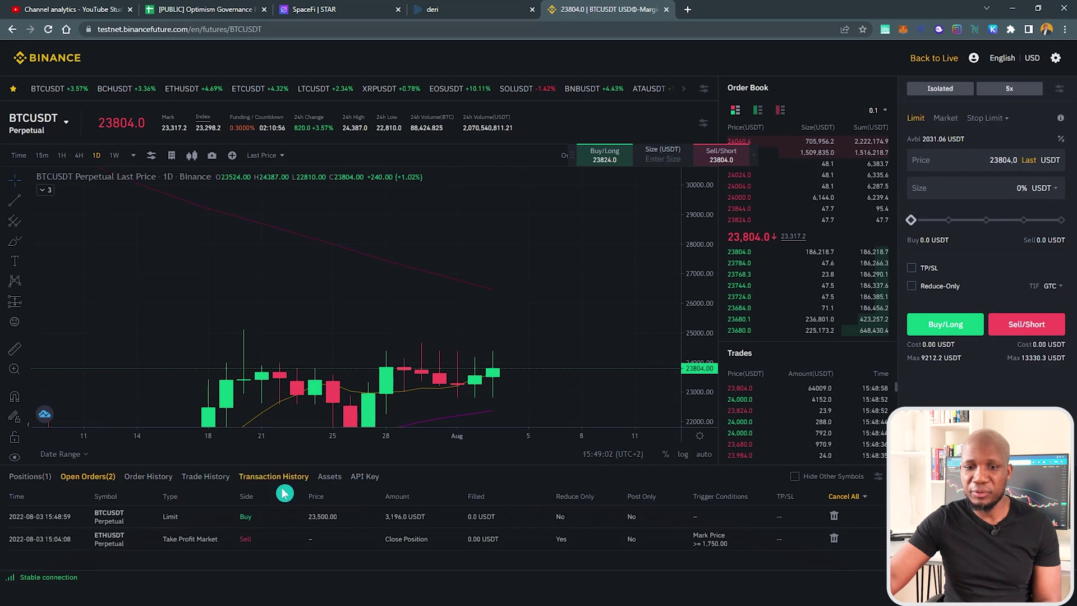
pyautogui.scroll(-3, 864, 477)
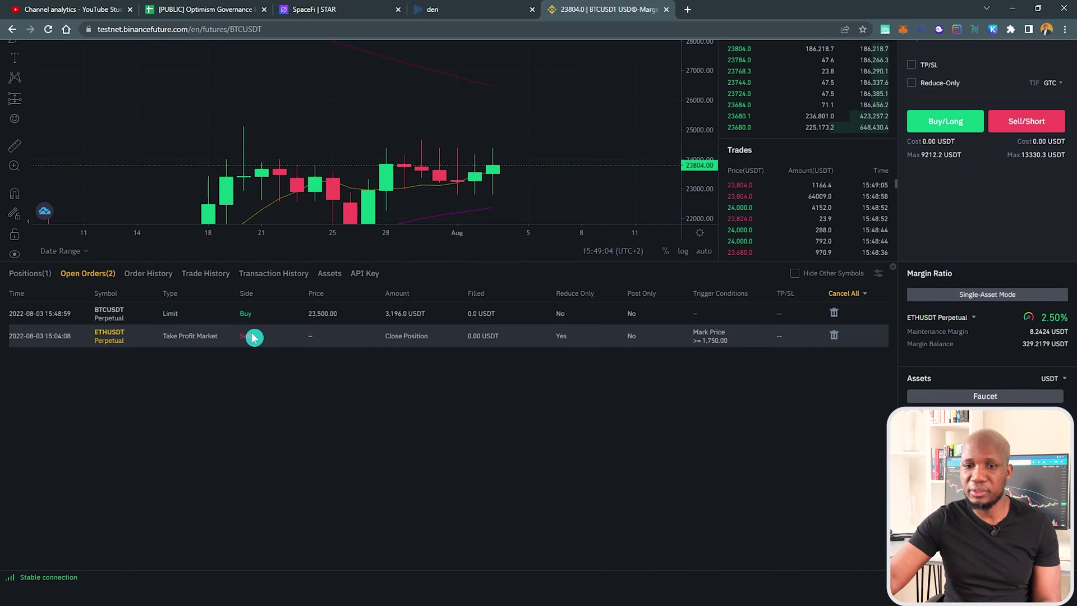
pyautogui.scroll(3, 252, 334)
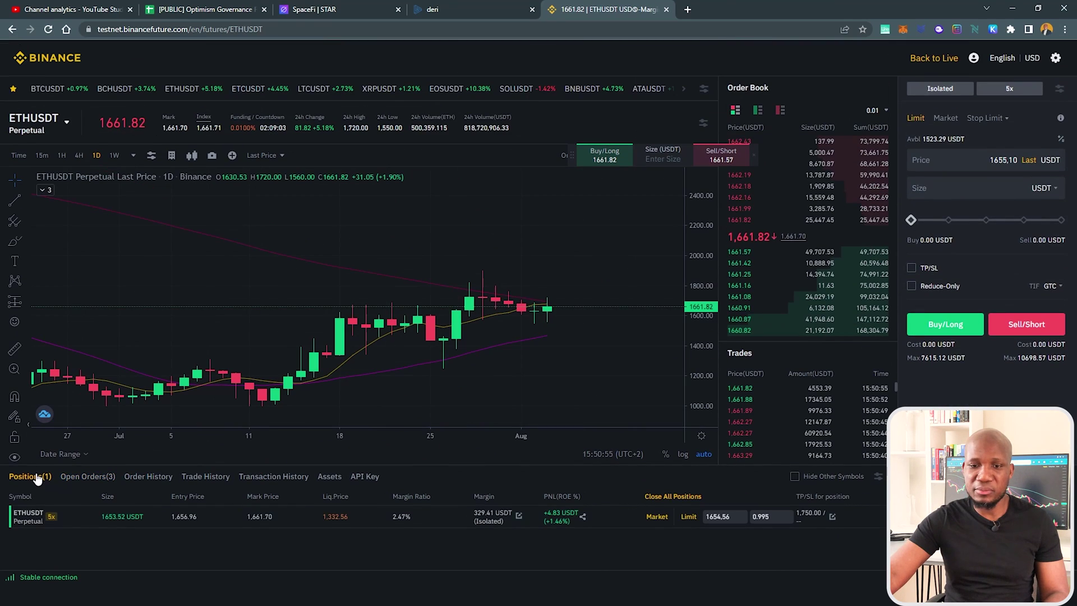
pyautogui.click(95, 482)
pyautogui.scroll(-3, 336, 555)
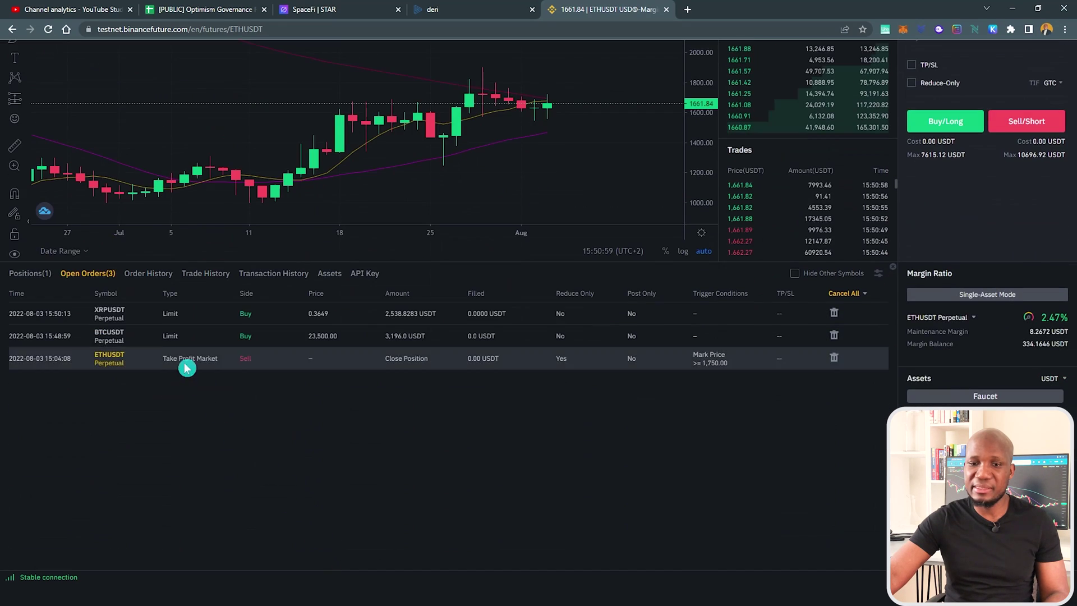
pyautogui.scroll(3, 230, 392)
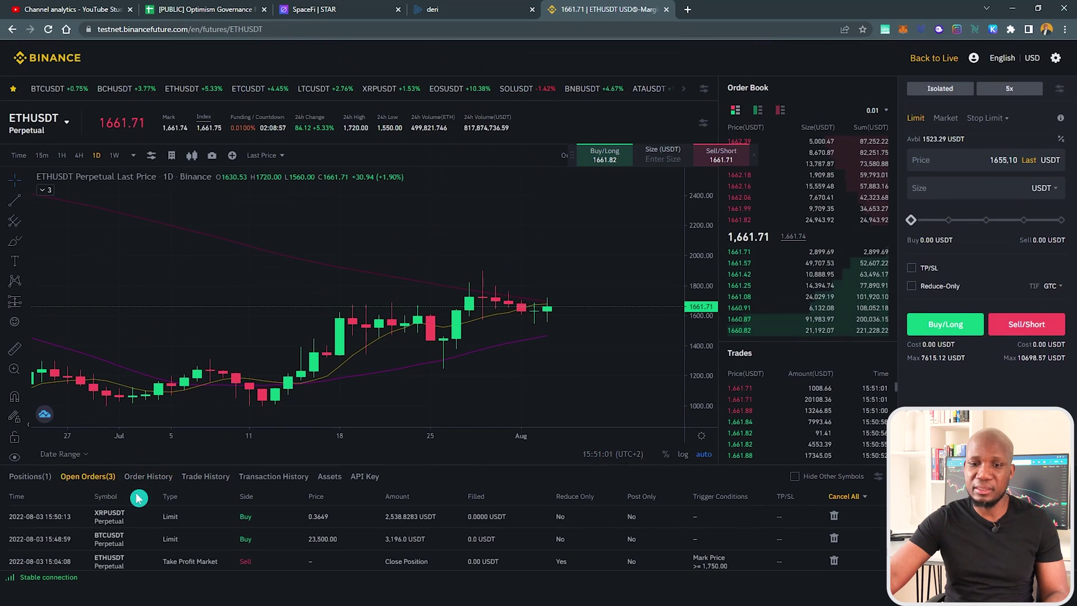
# Review Order History and Trade History, then return to the Positions list.
pyautogui.click(147, 477)
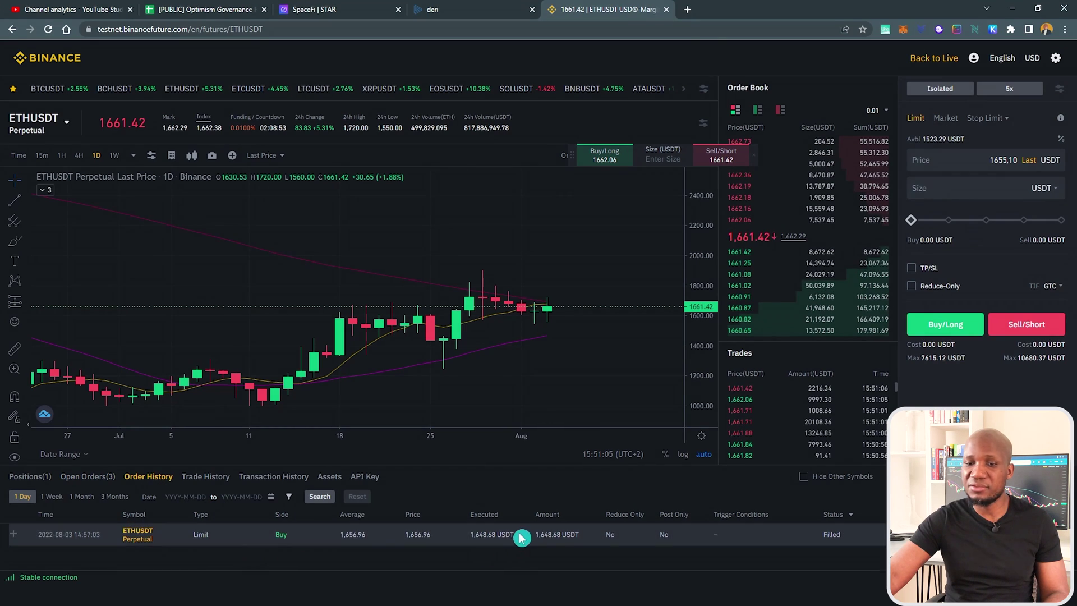
pyautogui.click(207, 481)
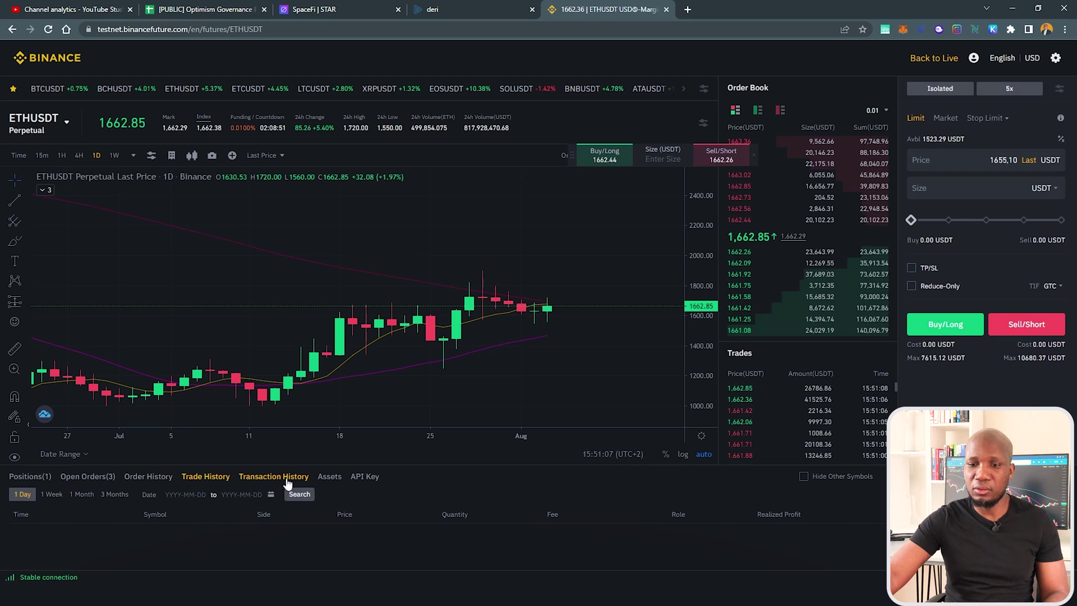
pyautogui.click(39, 477)
pyautogui.click(291, 555)
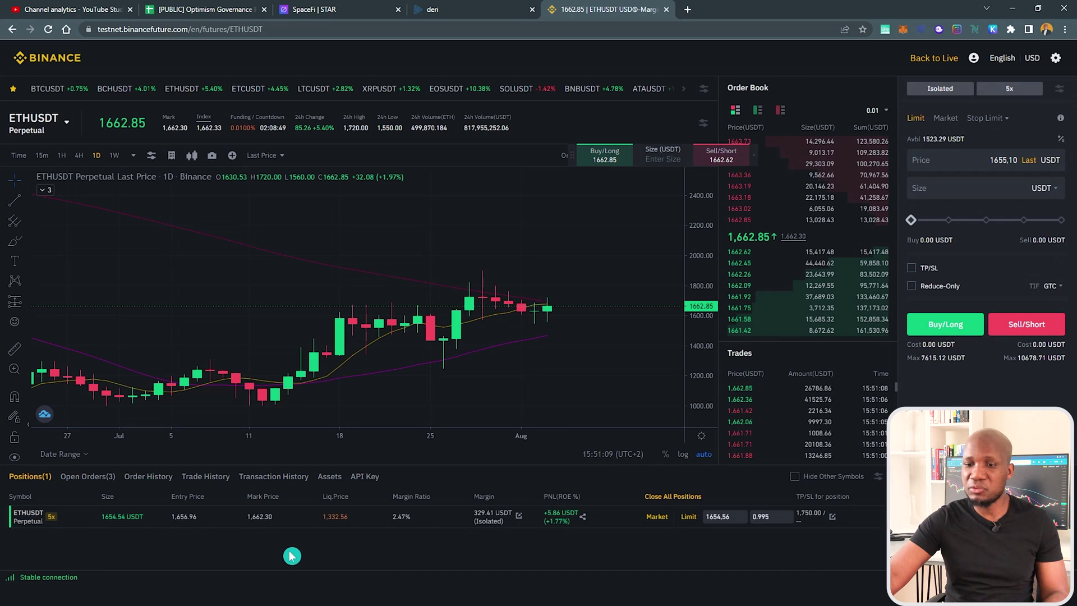
# Open TP/SL settings for the whole ETHUSDT position and select the Stop Loss field.
pyautogui.click(831, 517)
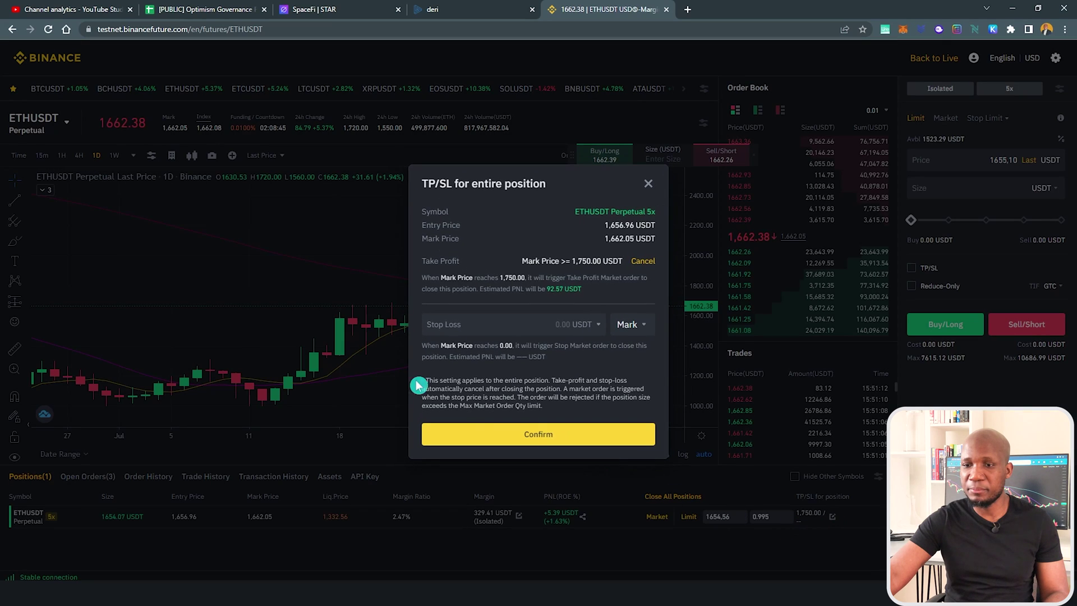
pyautogui.click(527, 325)
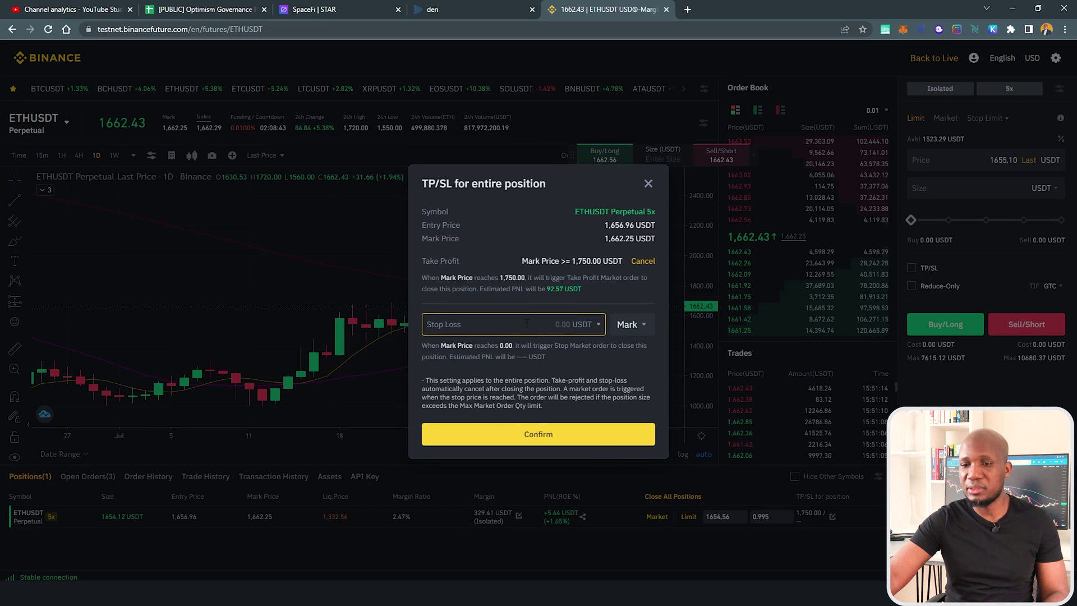